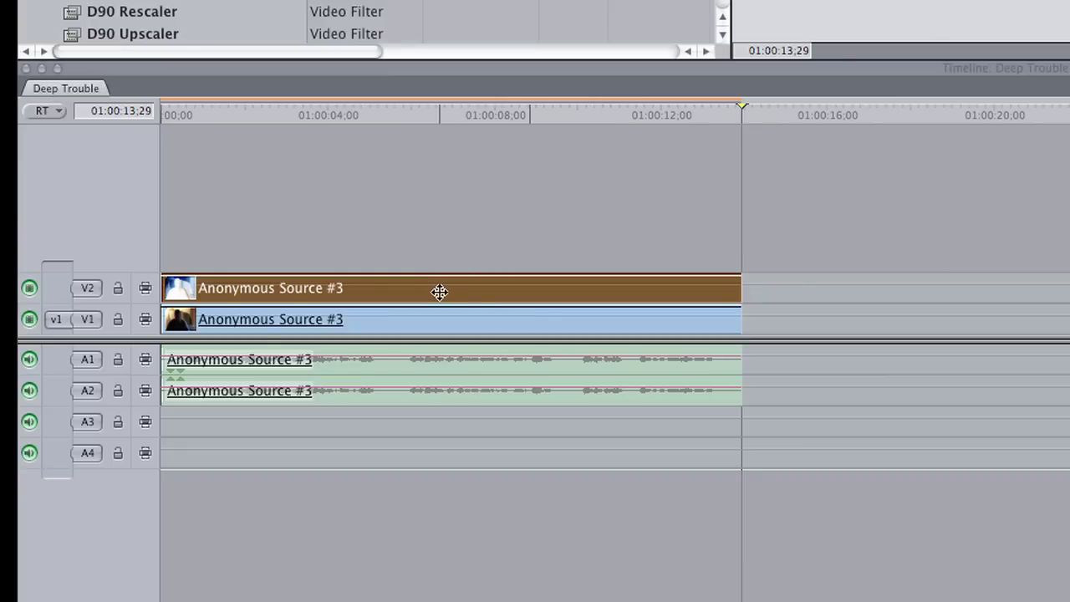
Drag the duplicate Anonymous Source #3 clip from V2 up onto a new V3 track at the same timing.
drag(439, 291, 433, 256)
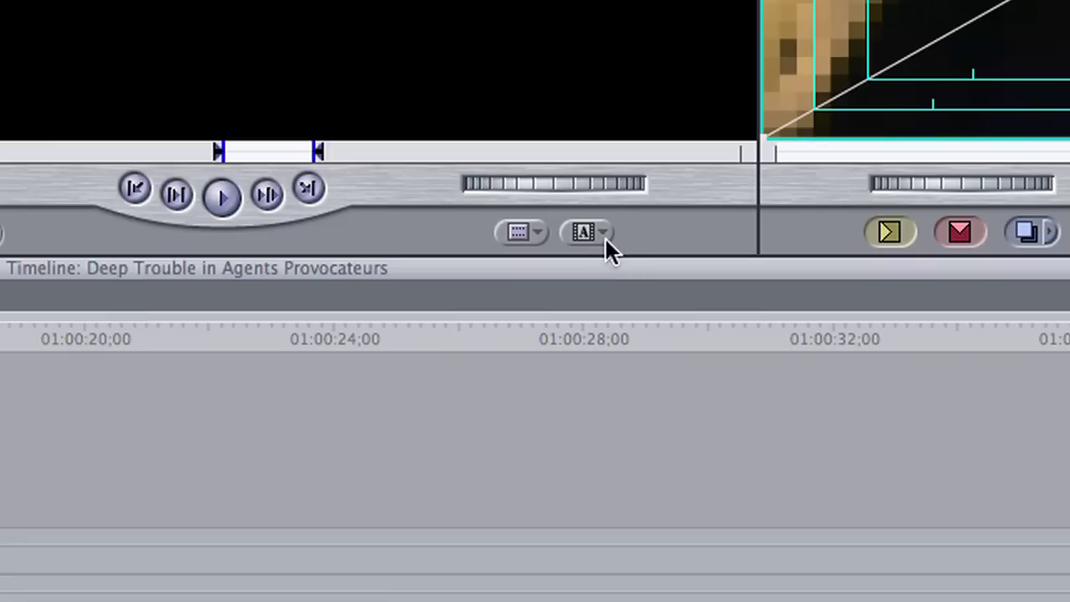
Pick Shapes > Oval from the Viewer's Generator pop-up to load a soft white oval.
click(600, 230)
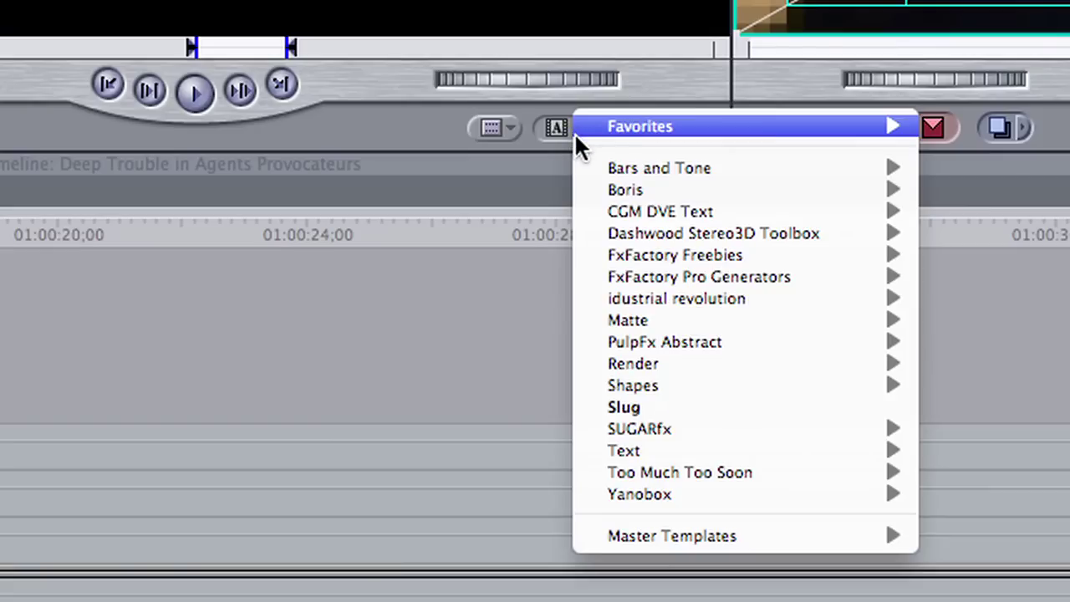
mouse_move(623, 386)
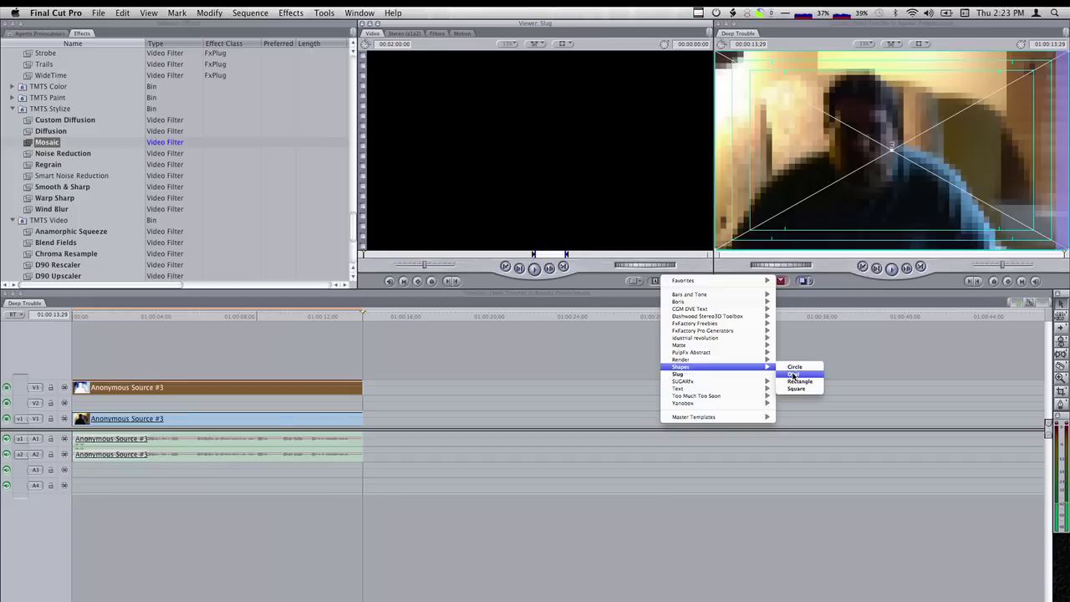
click(968, 402)
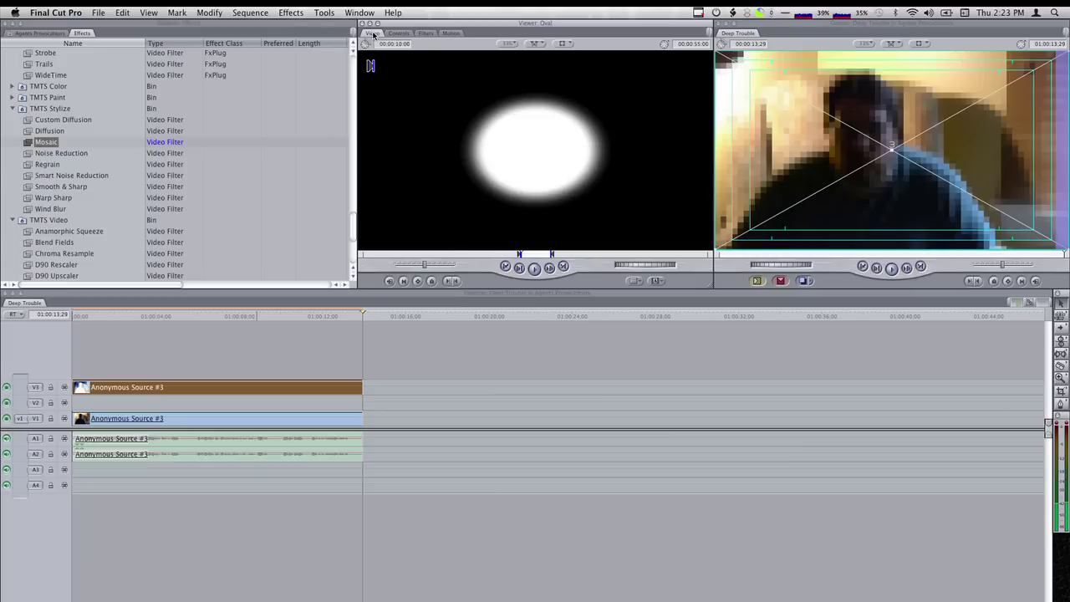
Set the Oval generator's Aspect to 0.77 and Size to 39 in its Controls tab.
drag(373, 35, 23, 39)
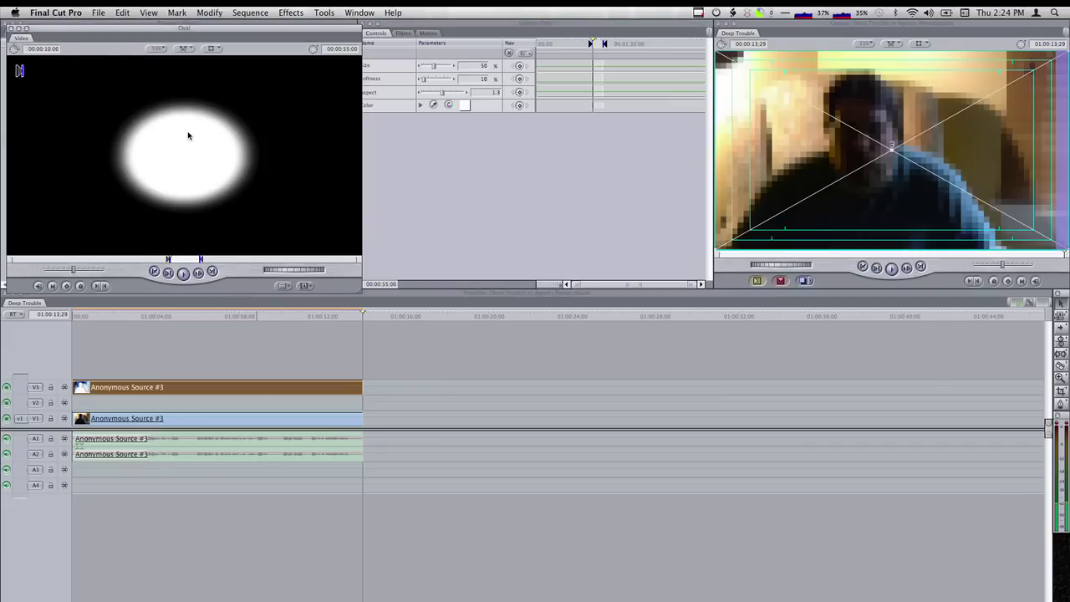
click(450, 165)
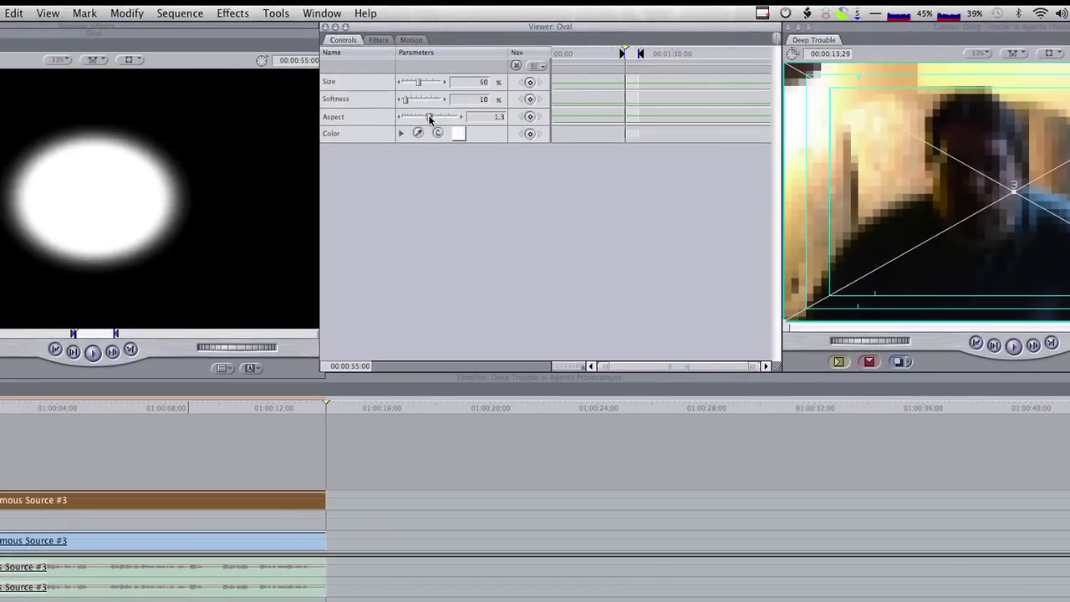
drag(428, 117, 420, 120)
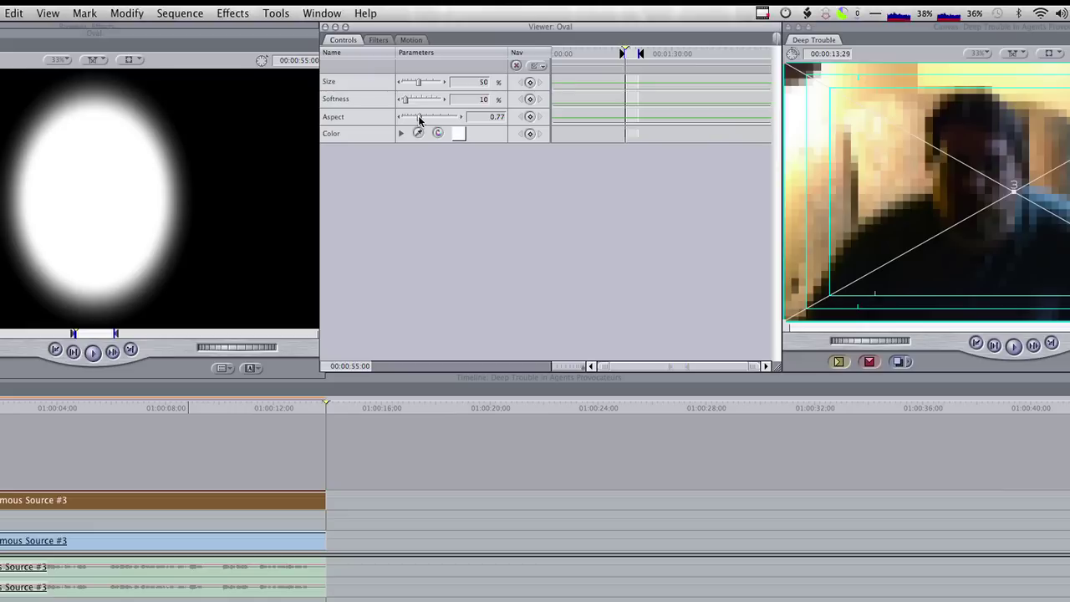
drag(418, 85, 415, 85)
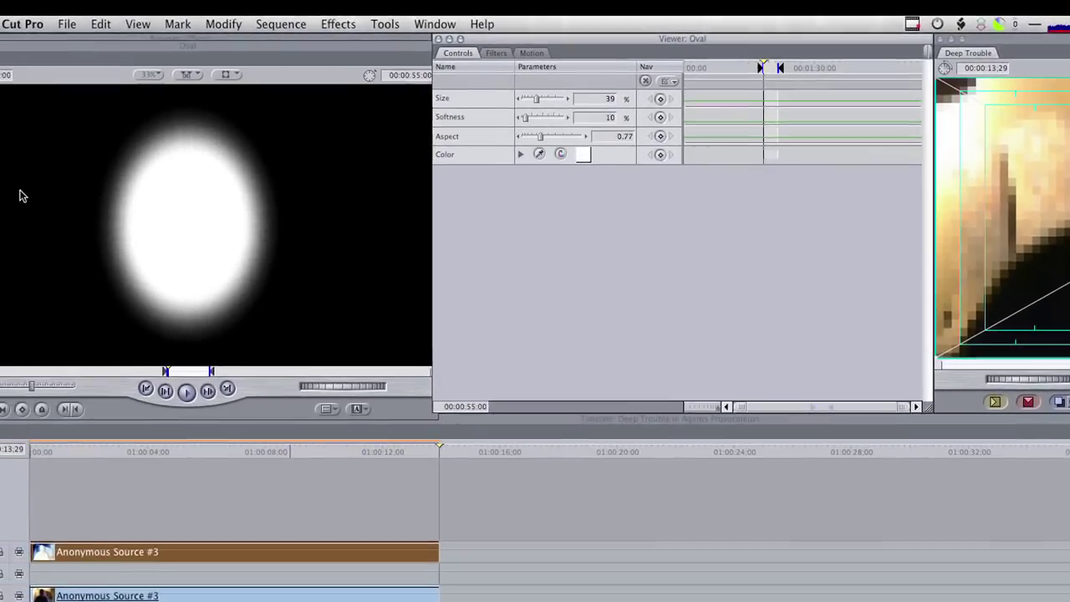
click(67, 36)
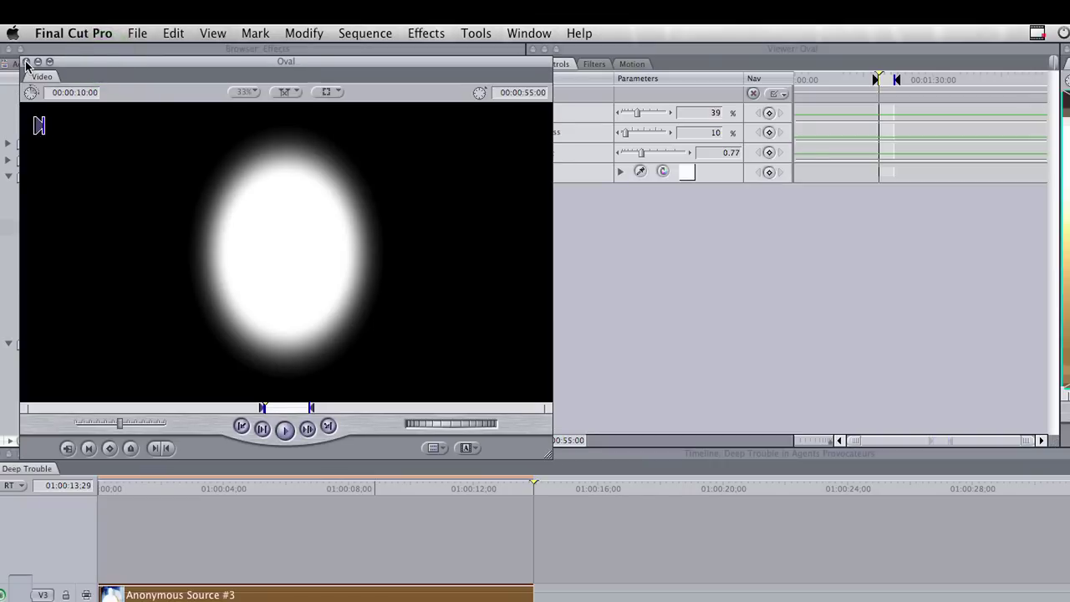
Drop the Oval onto V2 between the source clips, stretch it to match, and park near 01:00:07:17.
click(25, 62)
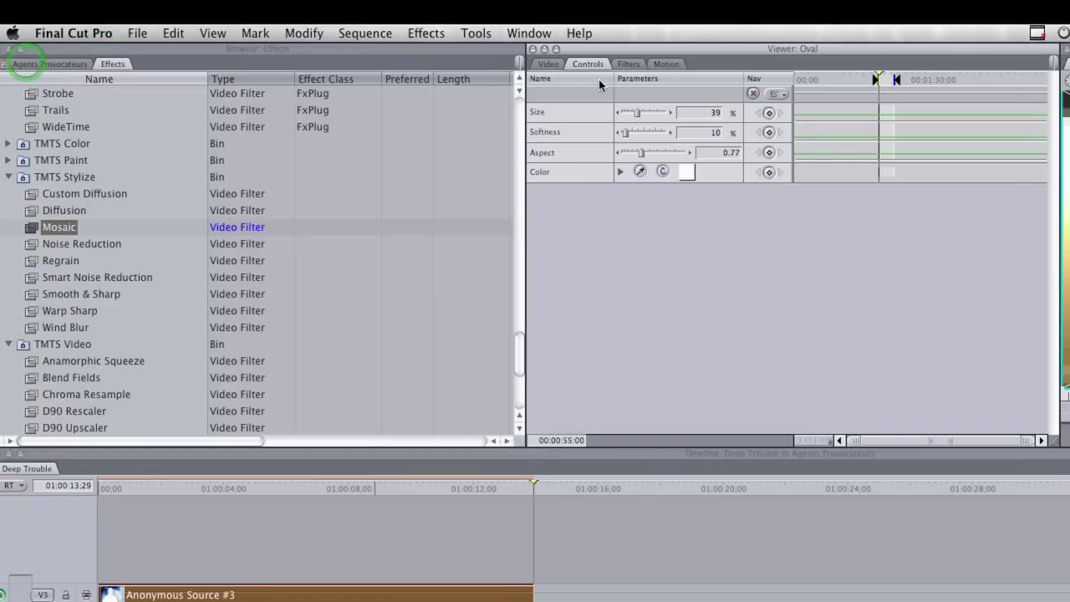
click(547, 64)
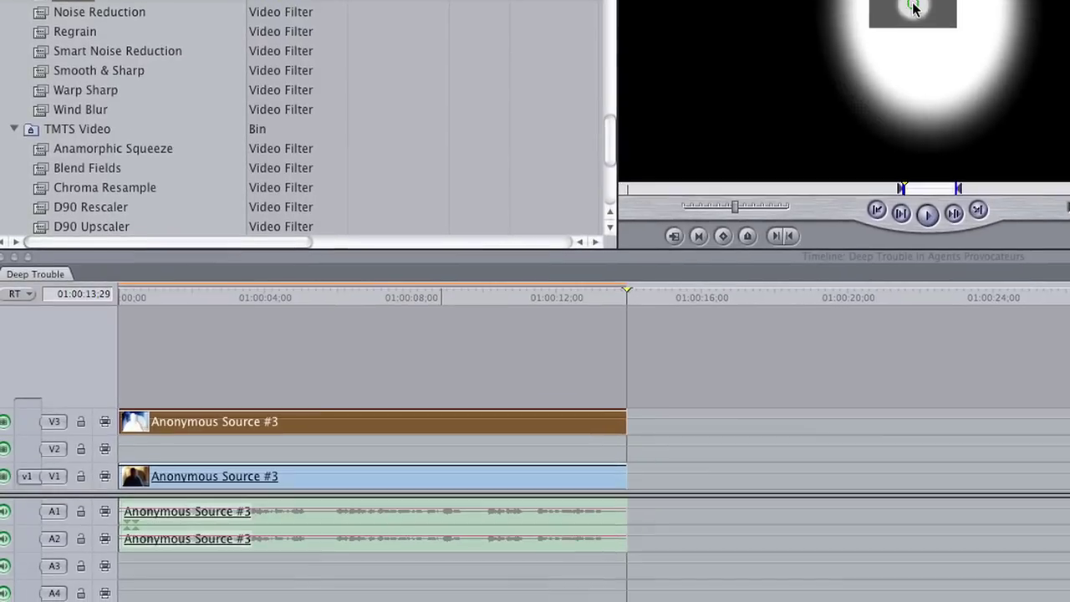
drag(915, 8, 128, 455)
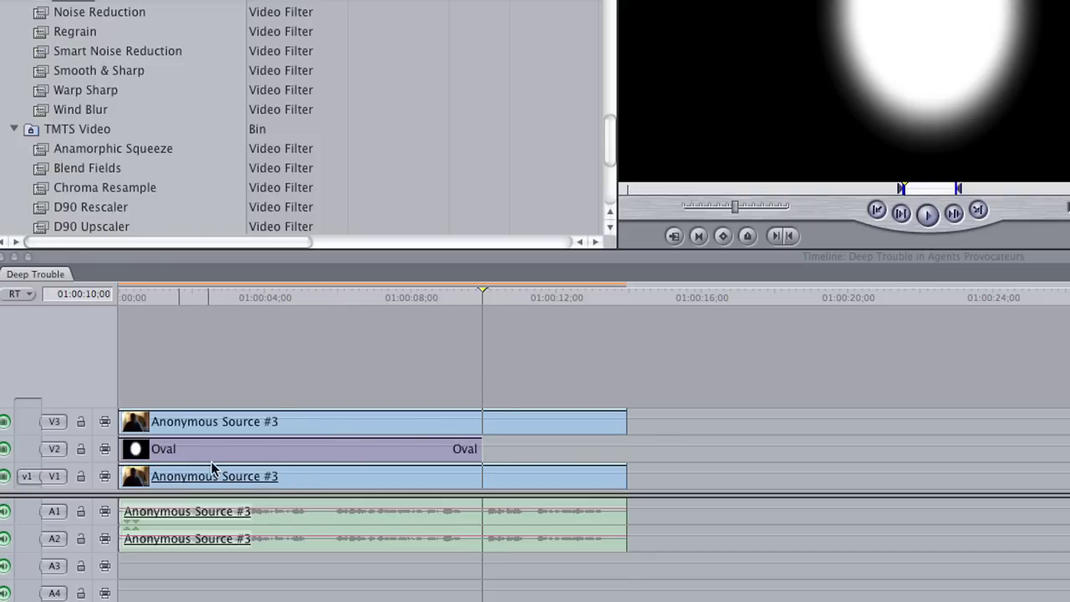
drag(481, 449, 620, 450)
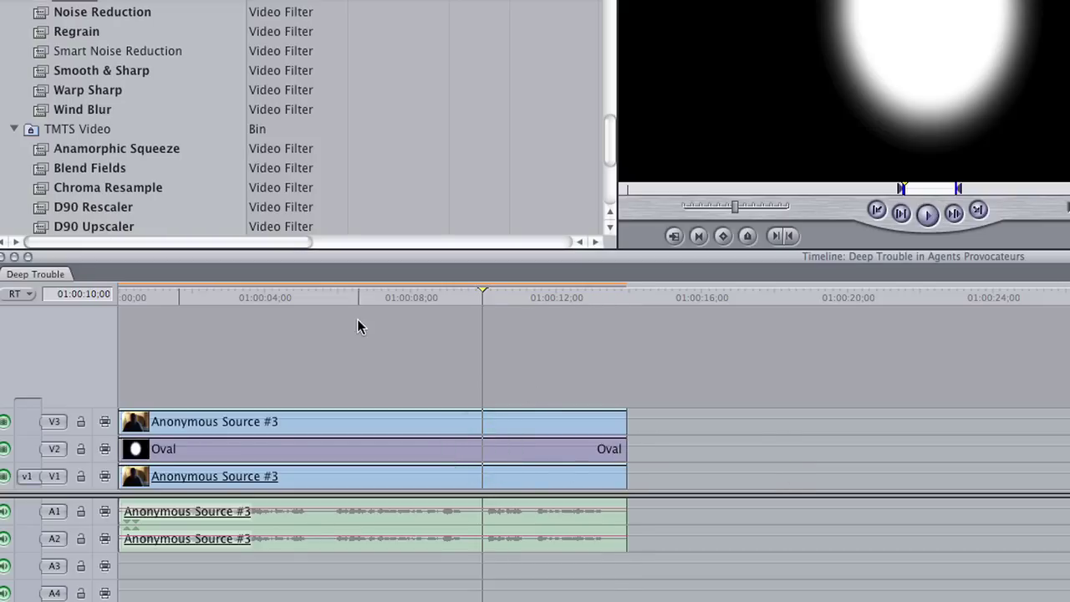
drag(464, 298, 334, 301)
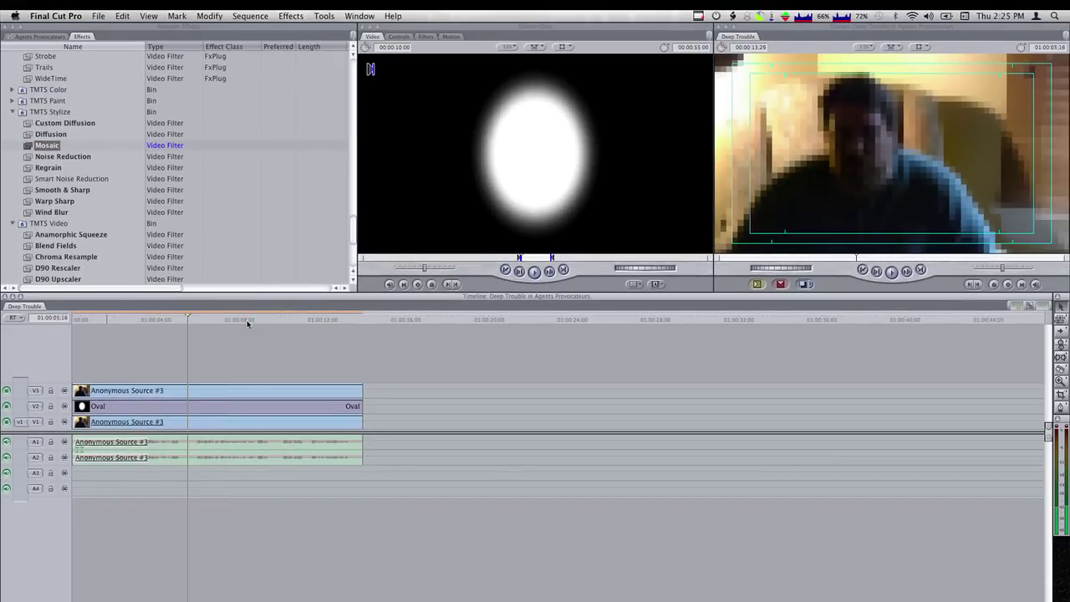
drag(232, 321, 230, 322)
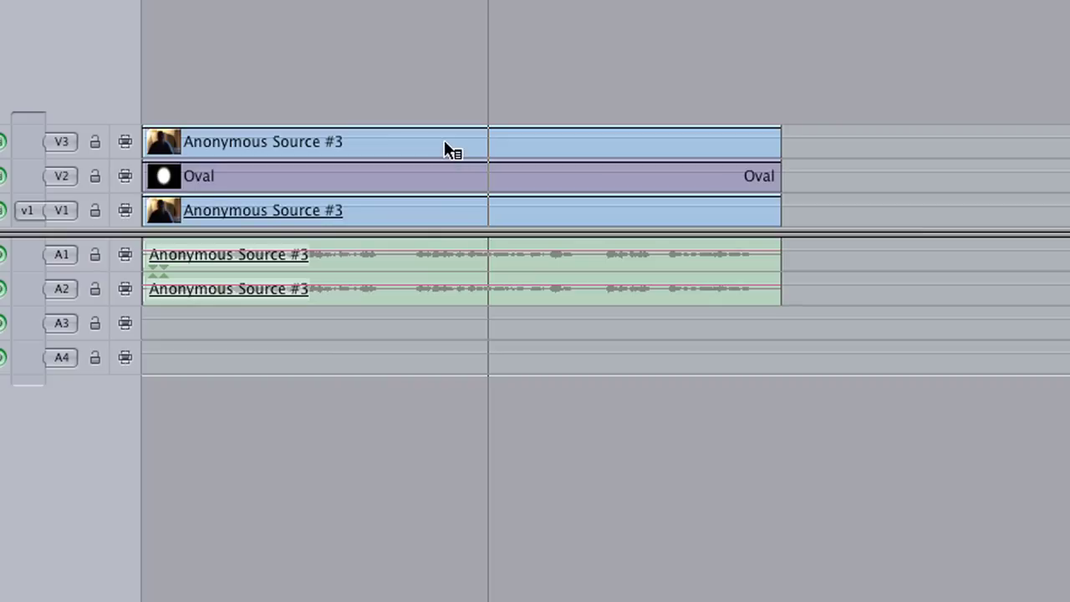
Set the V3 clip's Composite Mode to Travel Matte – Luma so the Oval masks the mosaic.
ctrl+click(445, 144)
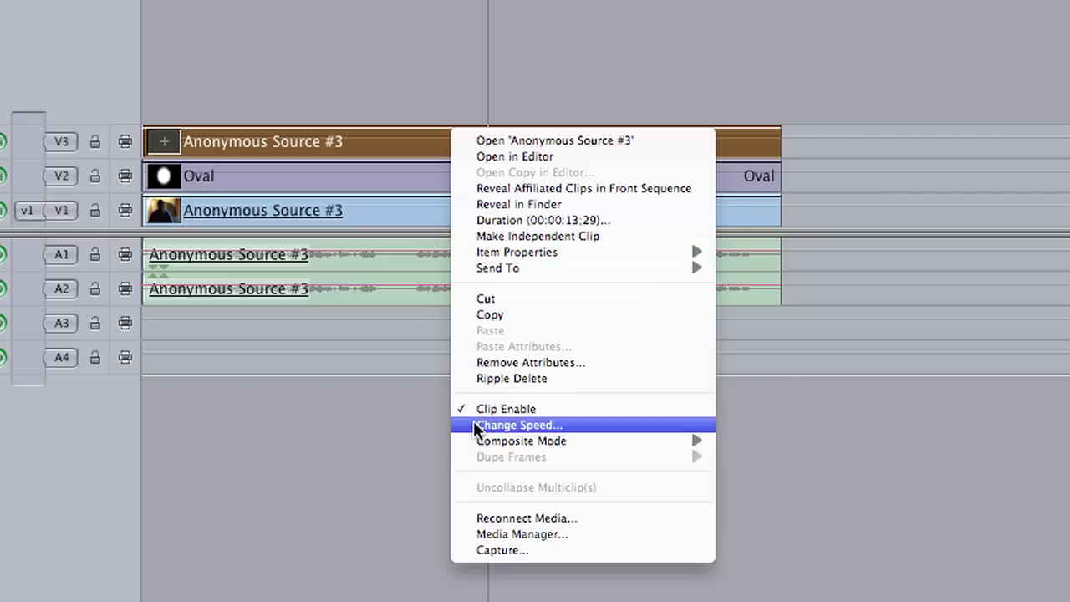
mouse_move(474, 441)
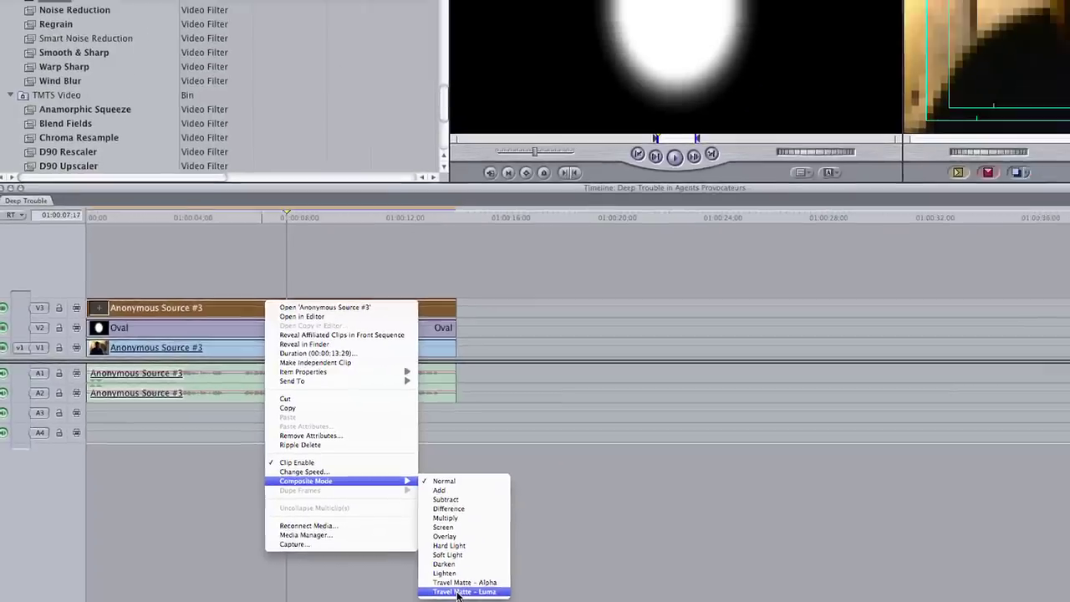
click(780, 527)
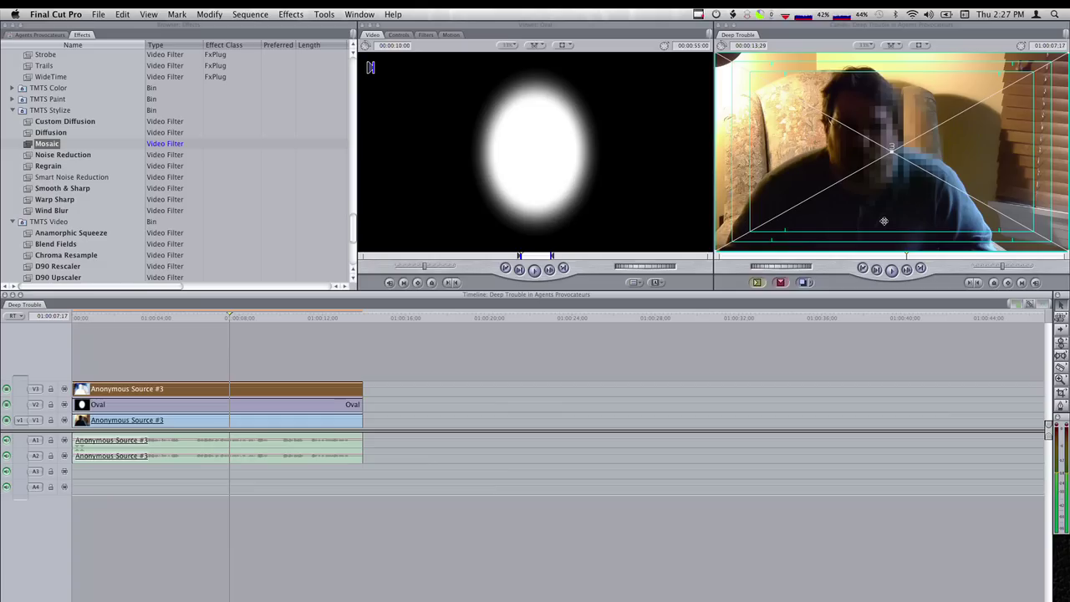
Select the V2 Oval clip and keep the Canvas in Image+Wireframe view.
click(160, 407)
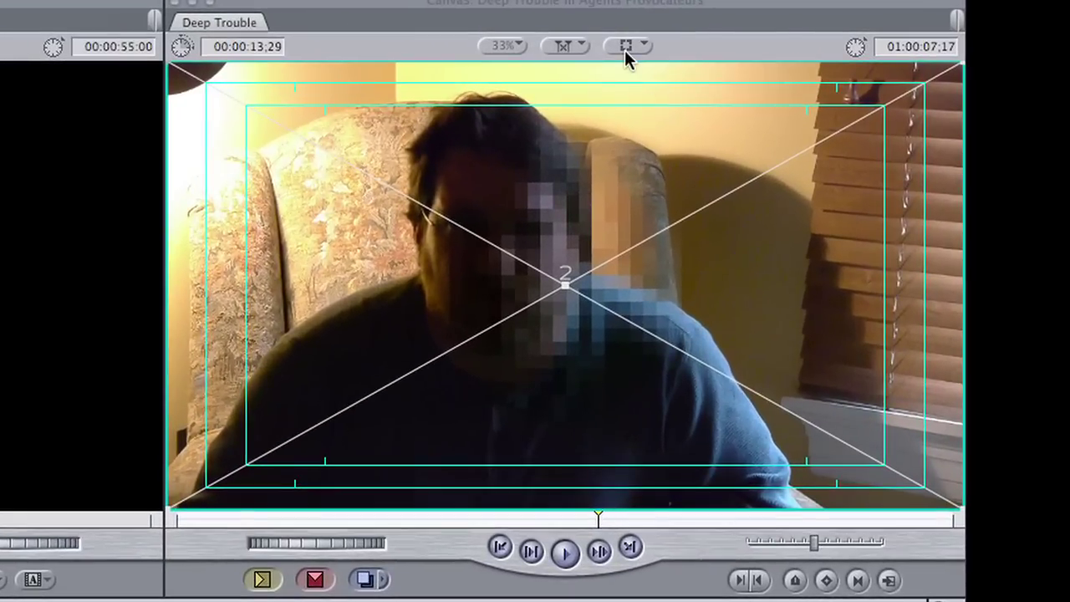
click(627, 46)
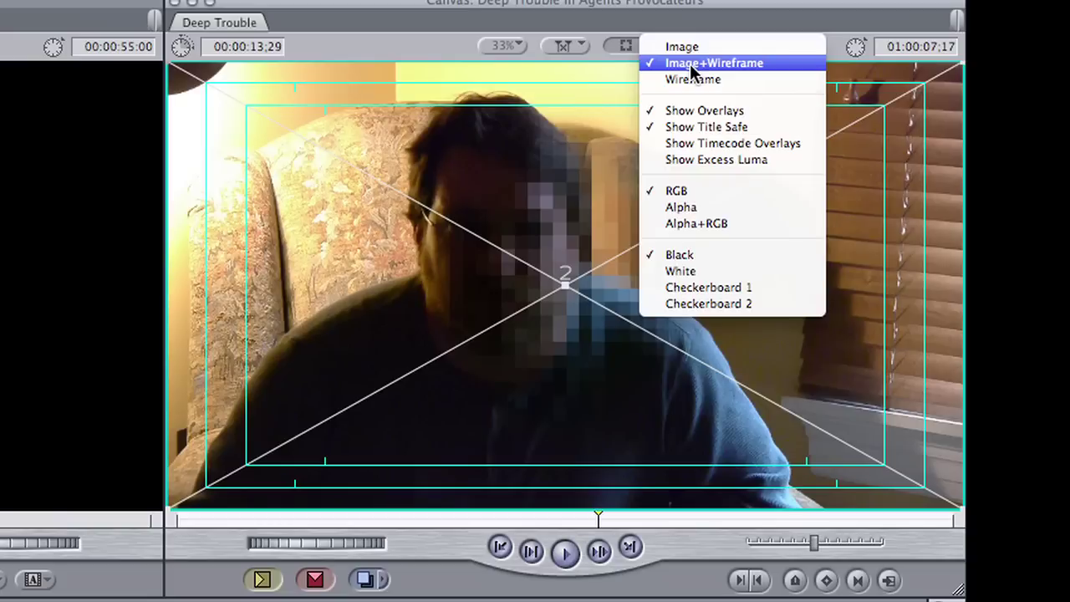
click(747, 10)
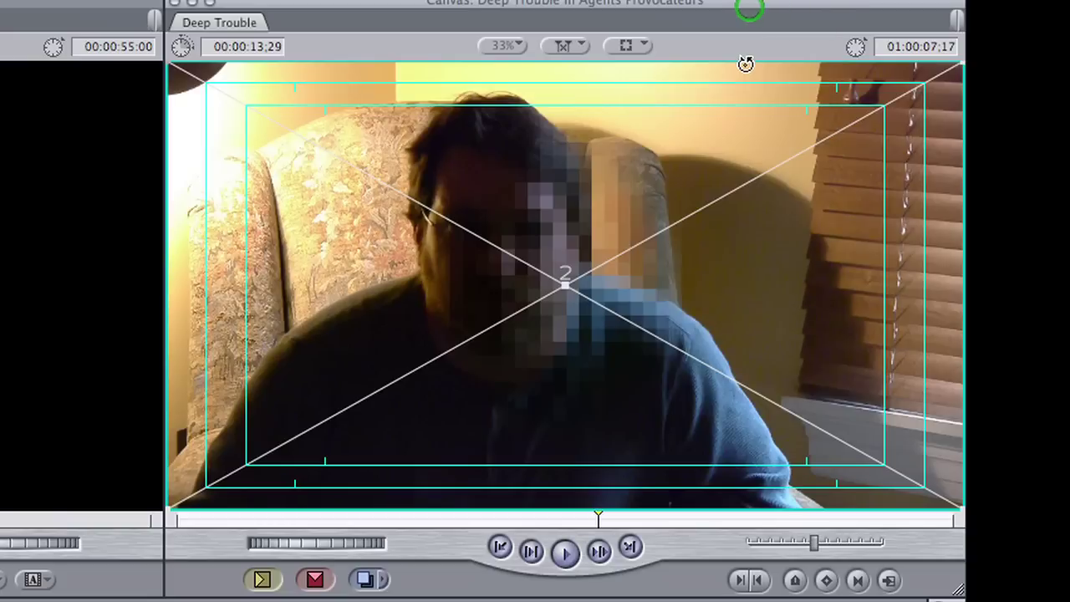
click(629, 46)
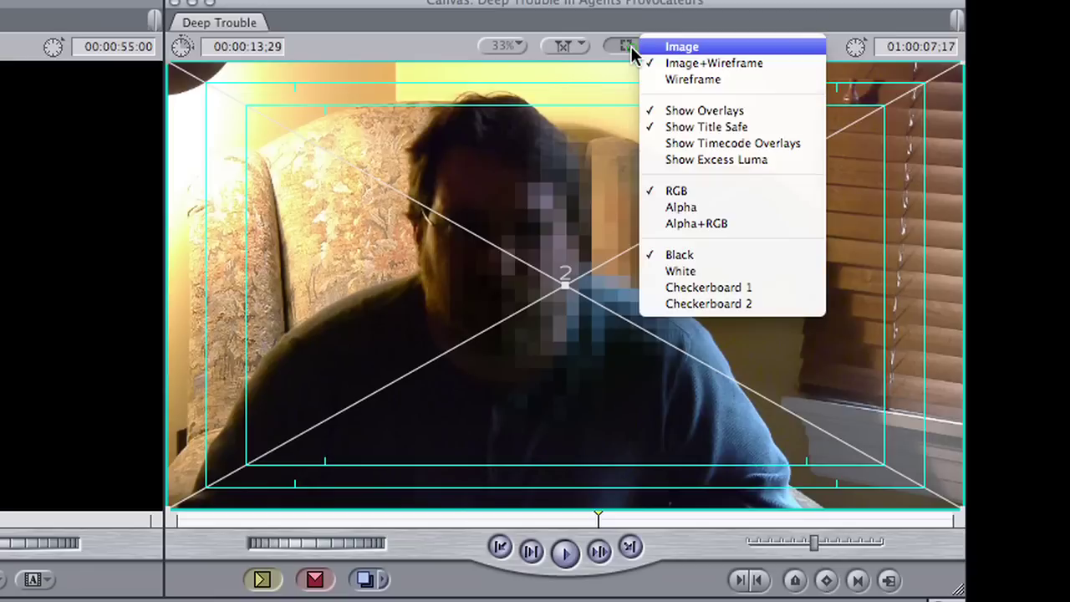
click(705, 63)
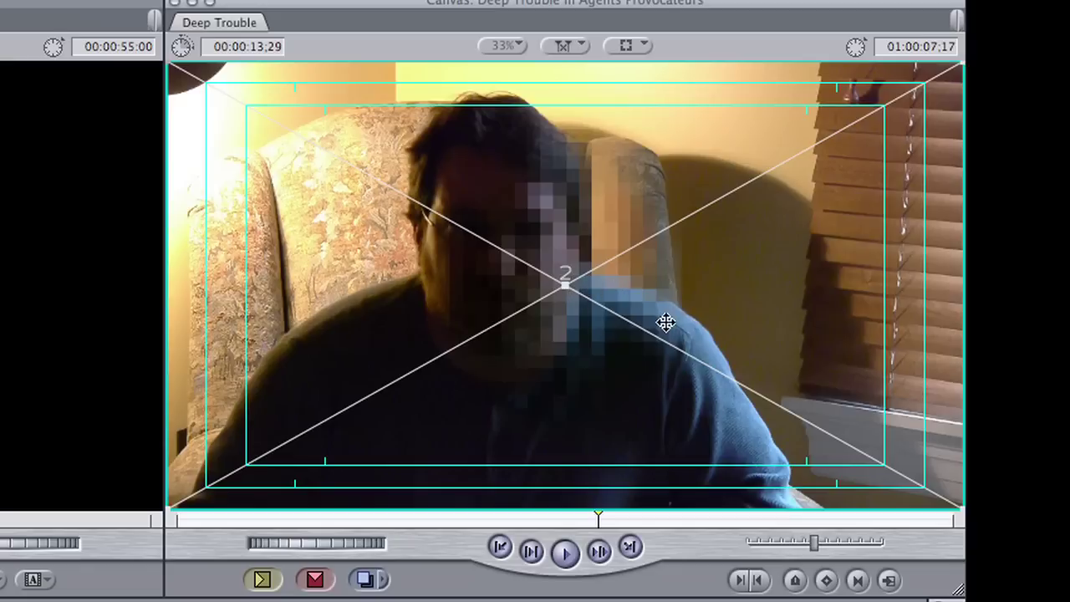
Drag the mosaic layer left in the Canvas so the pixelation covers the talent's face.
mouse_move(635, 290)
mouse_down()
mouse_move(596, 294)
mouse_move(597, 283)
mouse_move(546, 275)
mouse_move(559, 242)
mouse_move(576, 239)
mouse_up()
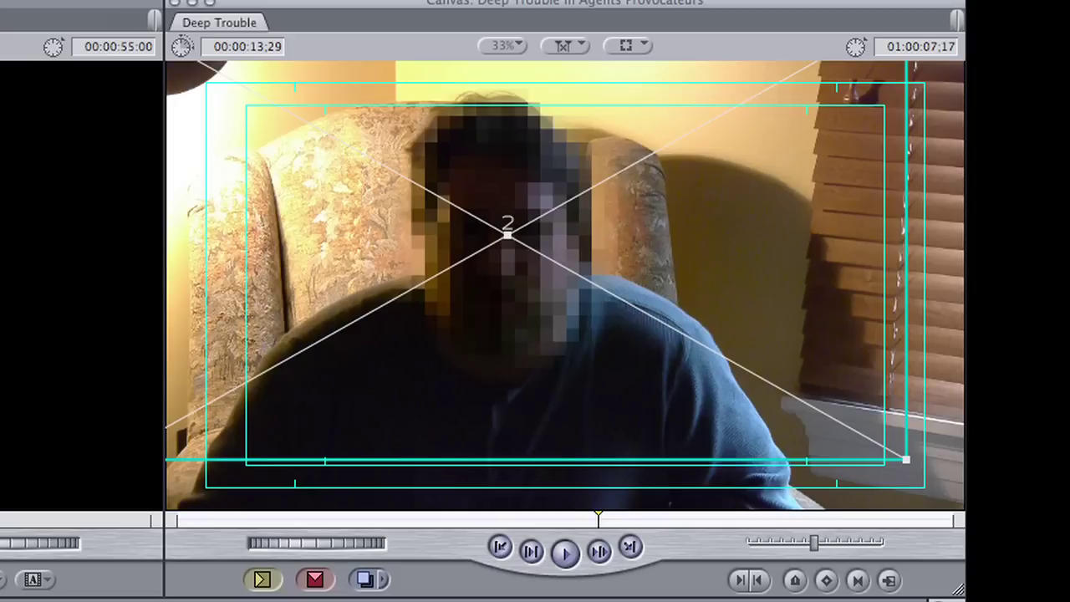
Move the playhead back to the first frame of the sequence.
key(Up)
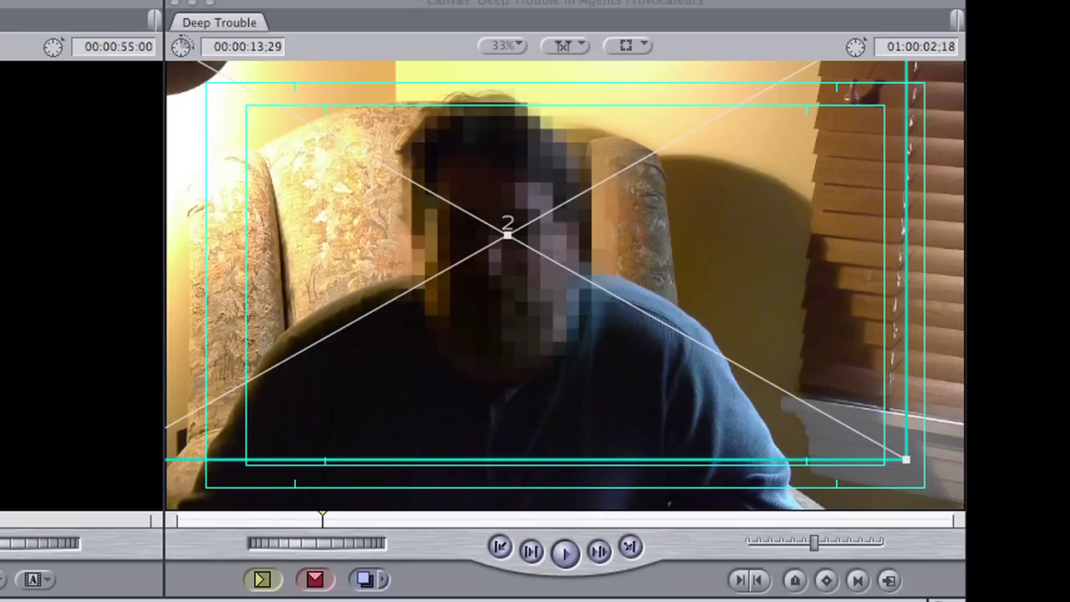
key(Up)
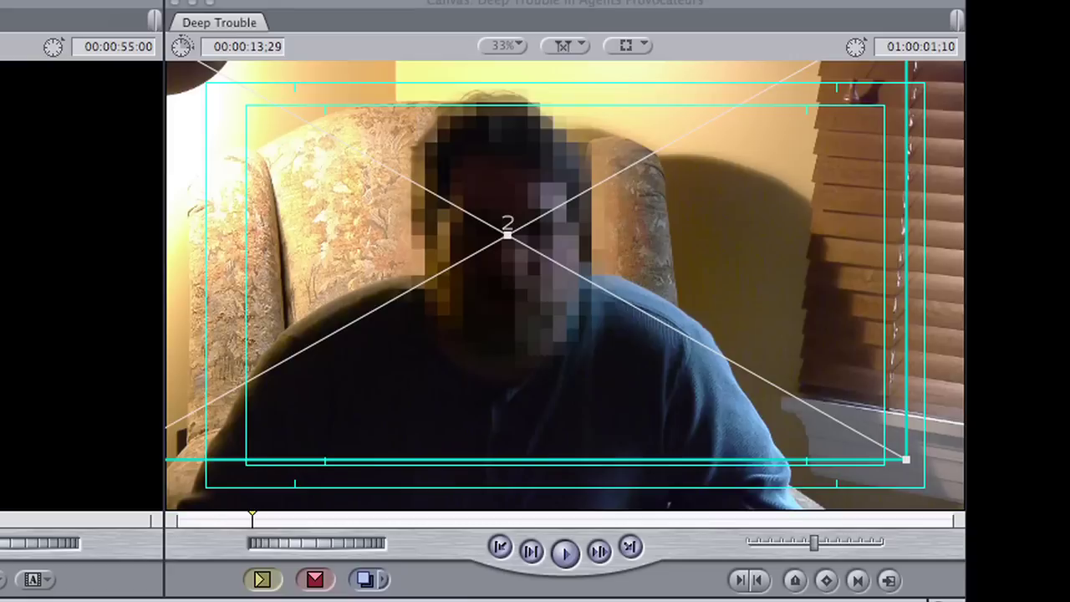
key(Up)
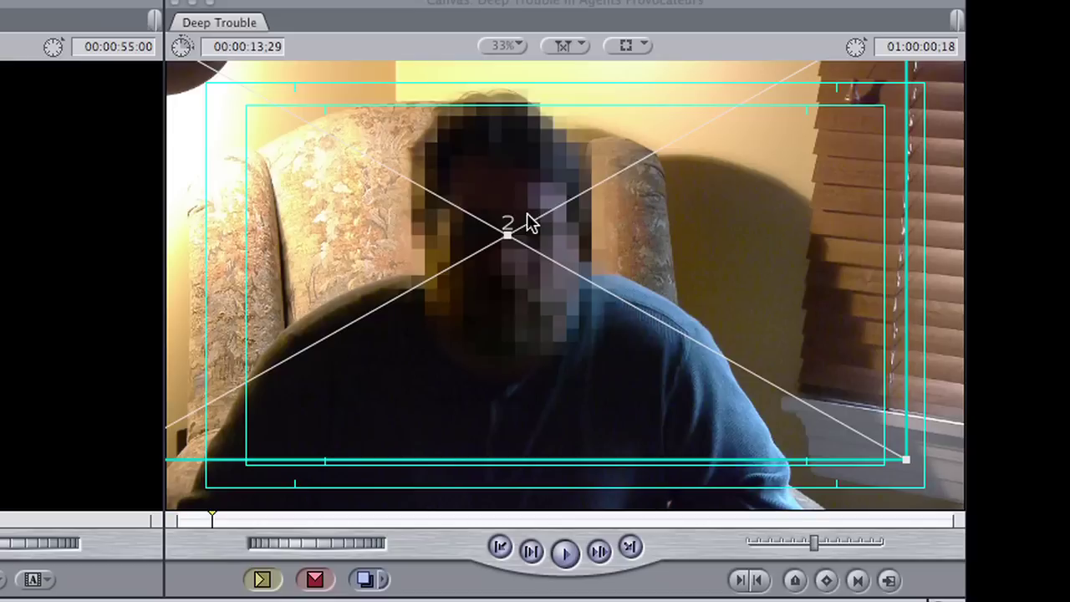
key(j)
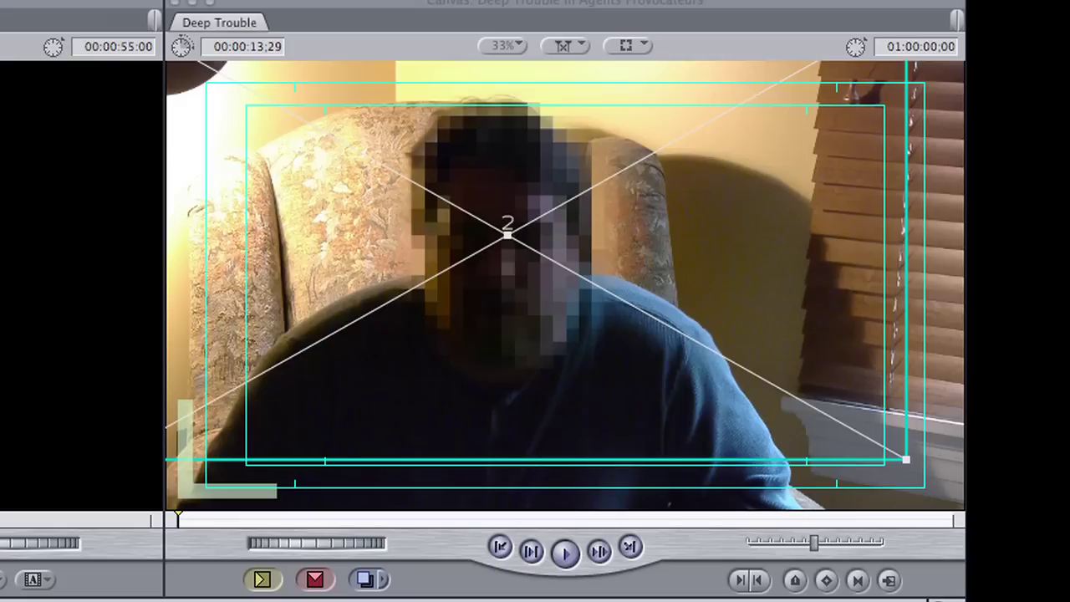
Nudge and drag the mosaic in the Canvas until it centres on the face.
key(alt+Up)
key(alt+Up)
click(564, 248)
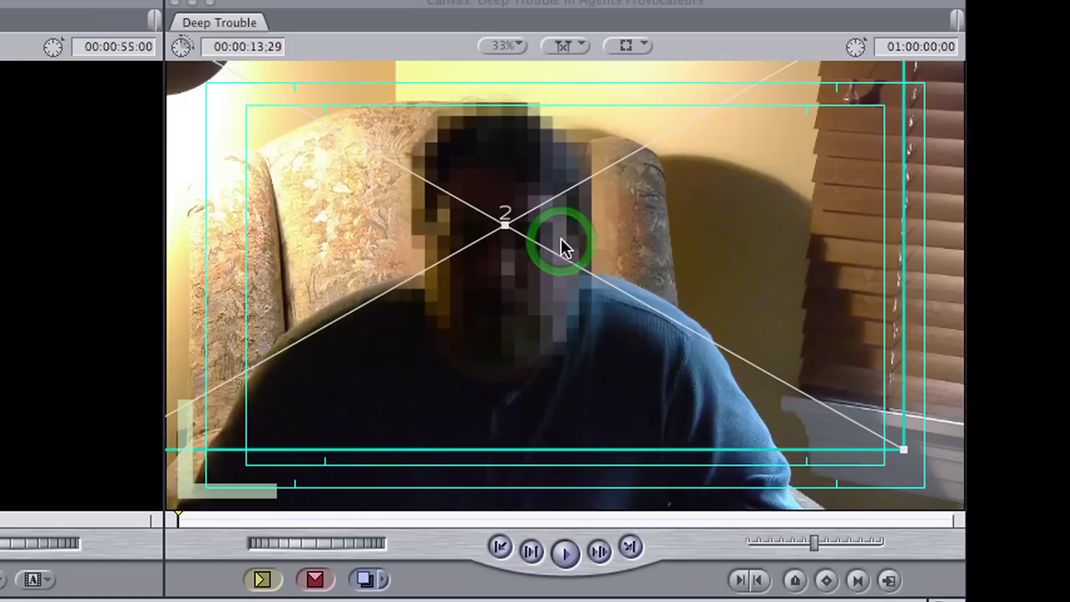
drag(564, 248, 561, 241)
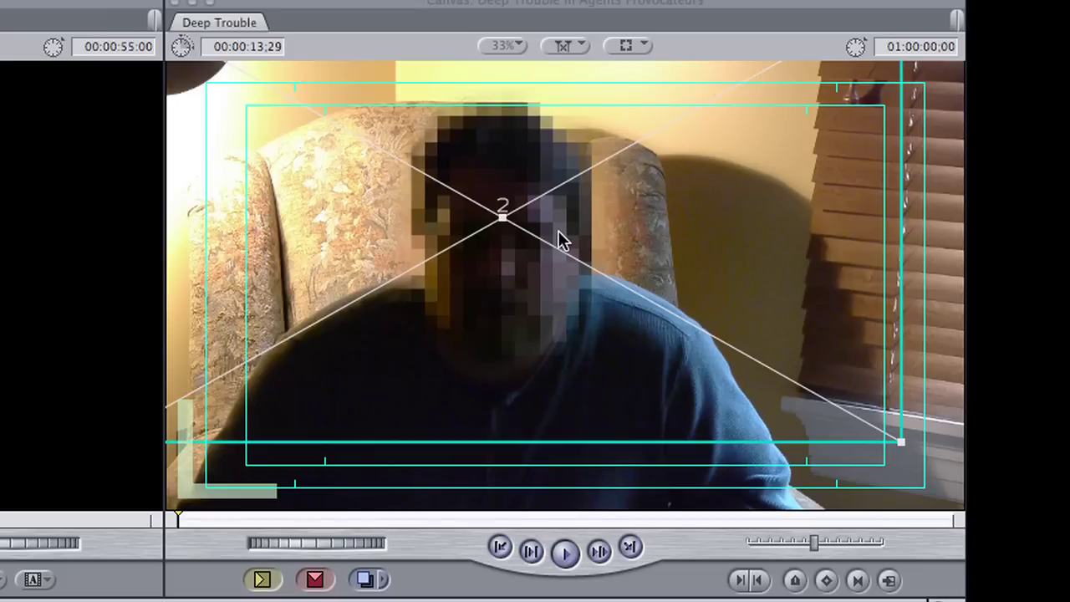
drag(560, 234, 560, 238)
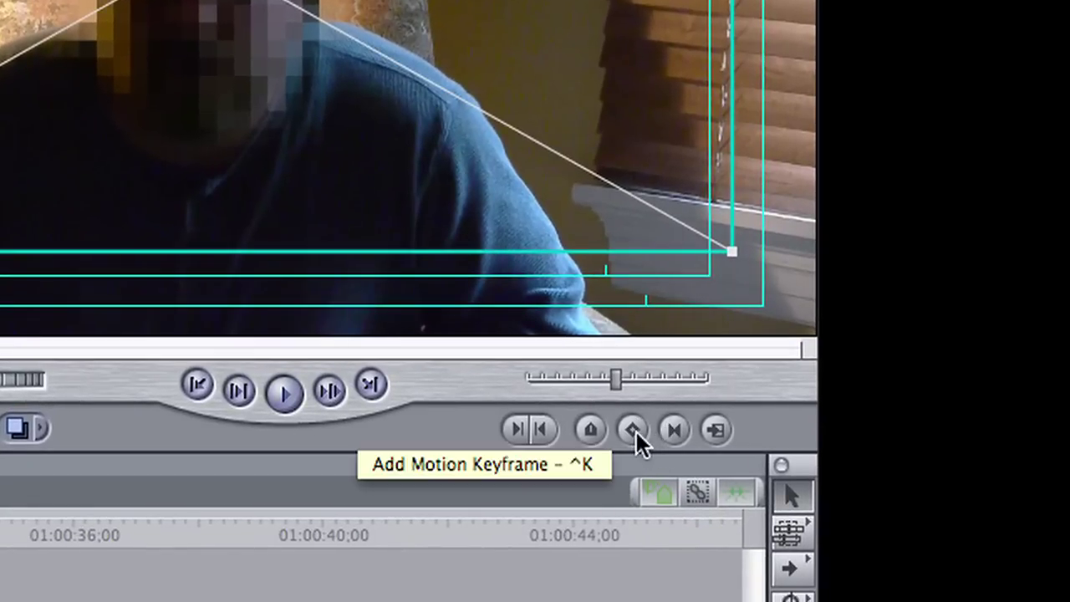
Add a position keyframe for the Oval matte at 01:00:00:00 and advance playback.
click(634, 433)
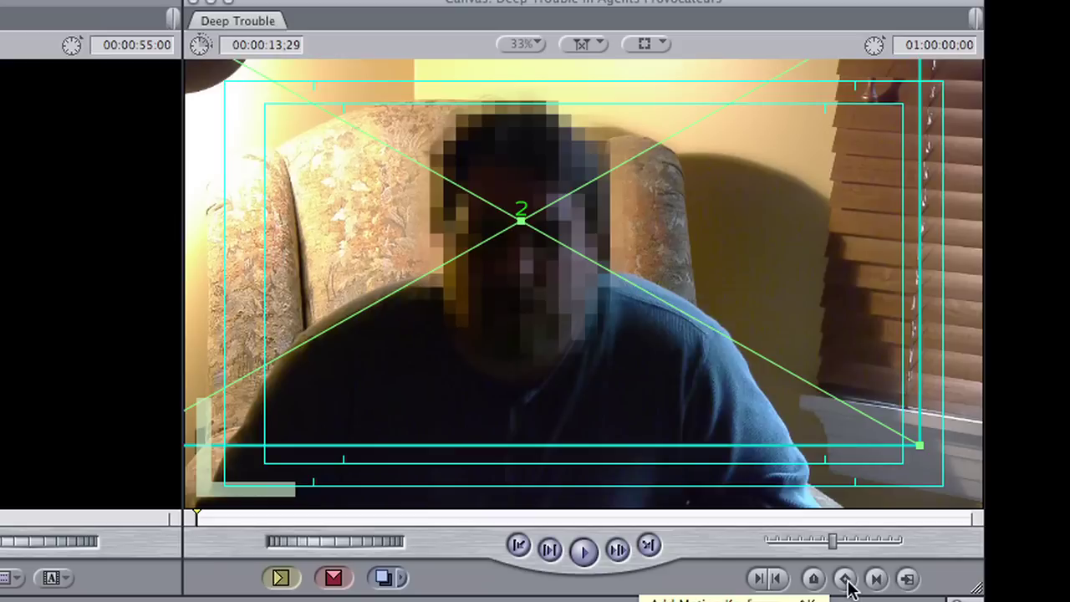
click(846, 579)
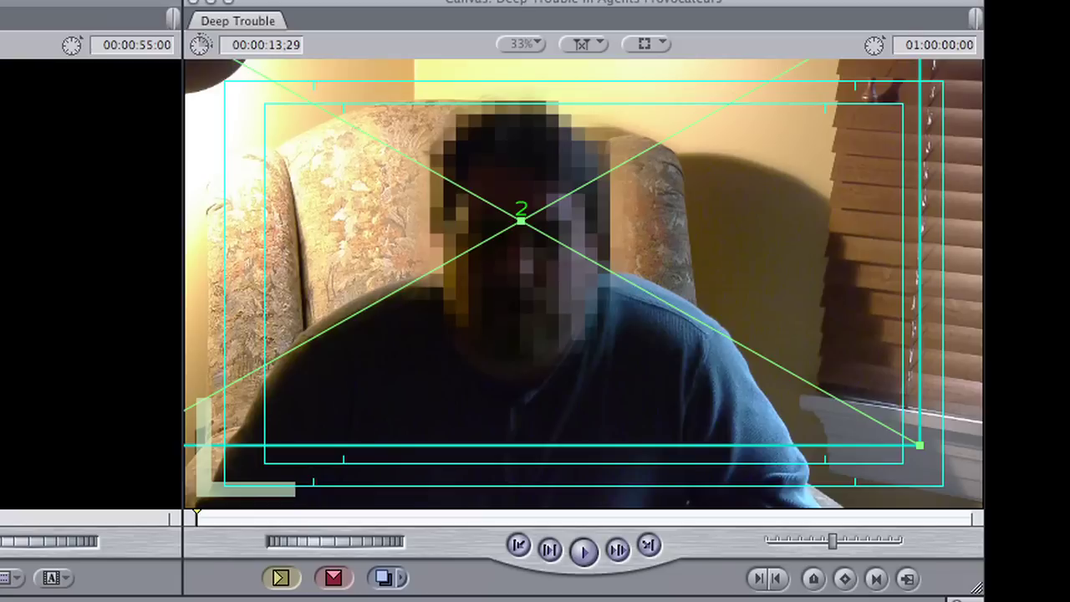
key(space)
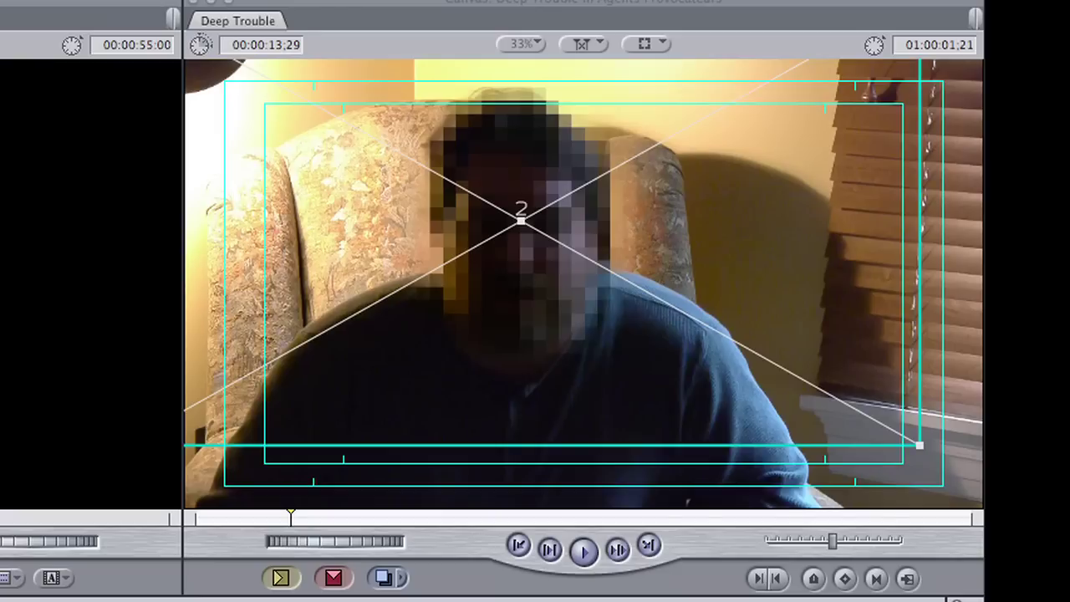
Drag the mosaic to track the head around 01:00:02:21, creating new position keyframes.
drag(544, 257, 562, 231)
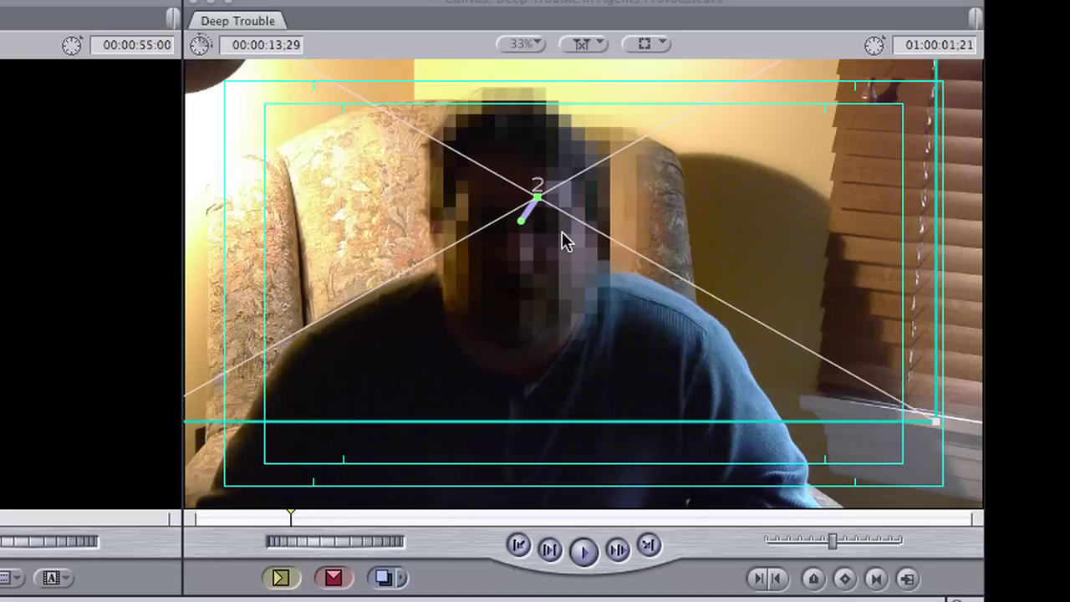
drag(562, 231, 545, 245)
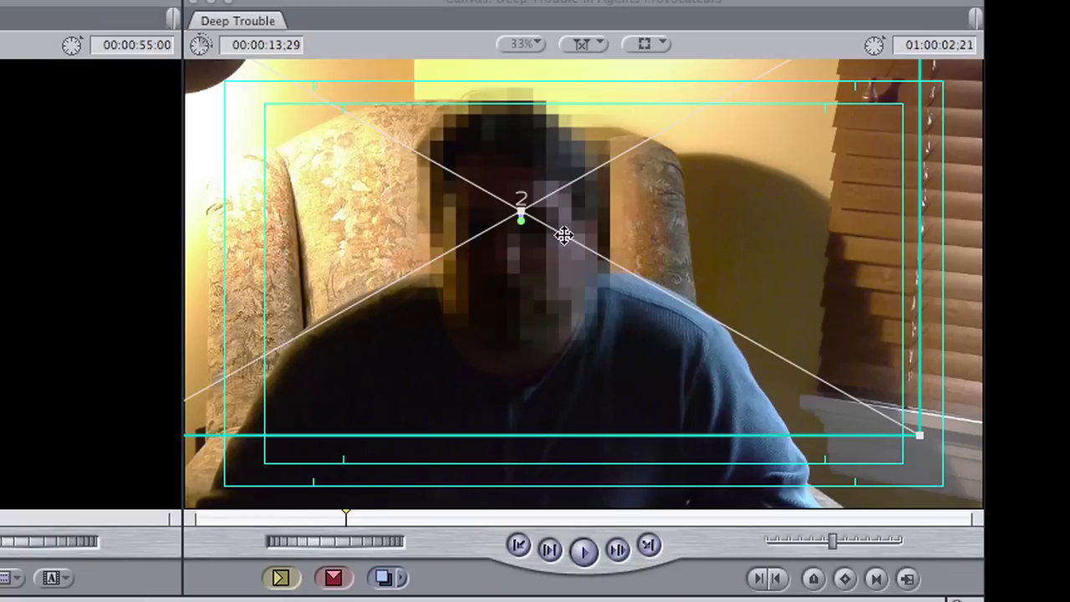
drag(564, 240, 552, 246)
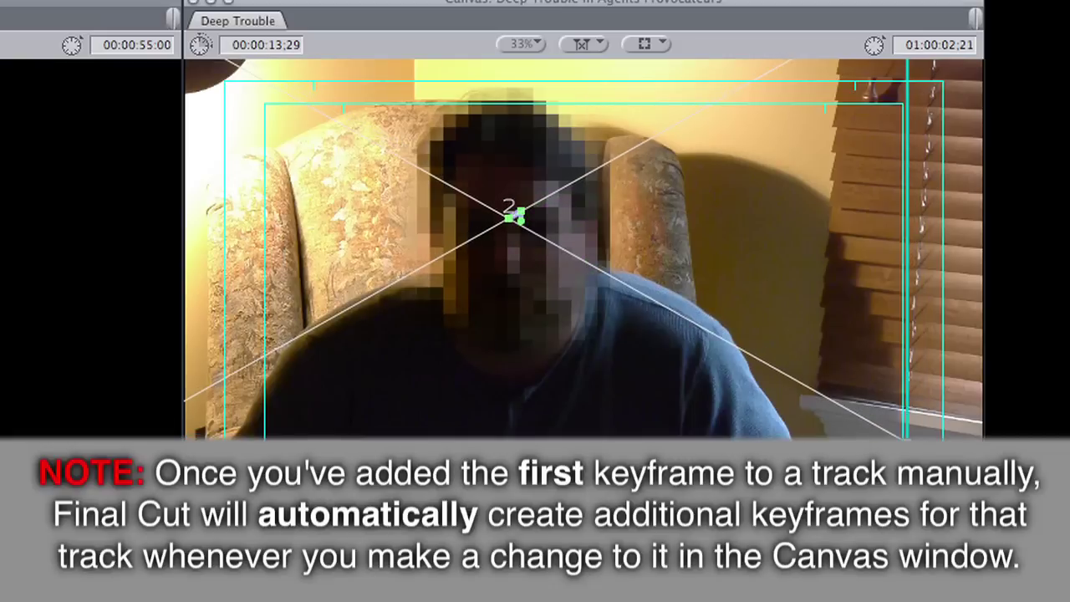
Add Oval matte position keyframes at the next few later frames, re-centering the mosaic on the face.
key(shift+k)
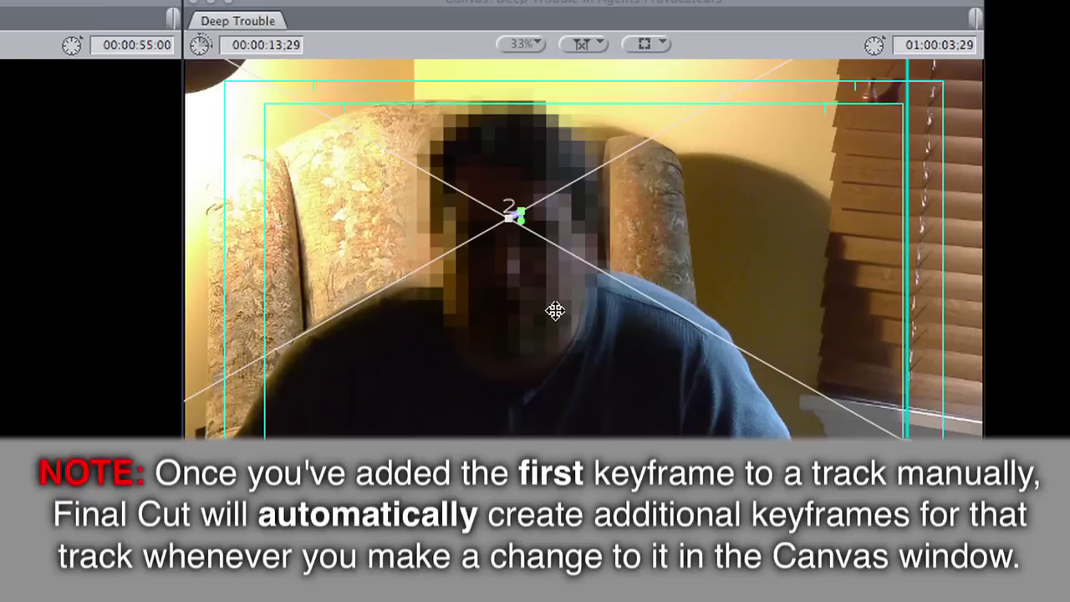
drag(539, 278, 542, 282)
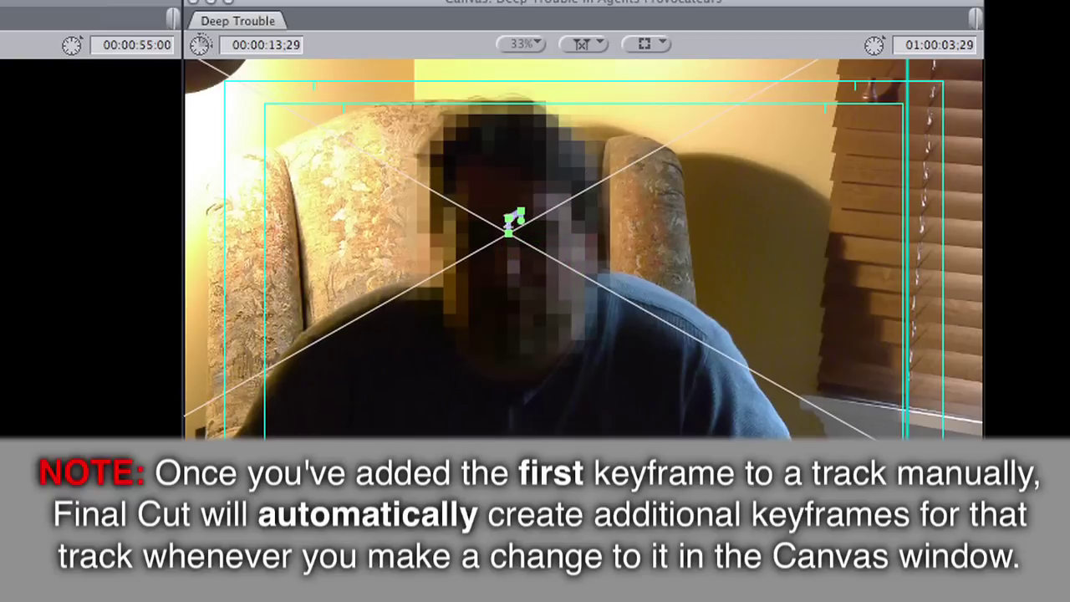
key(Down)
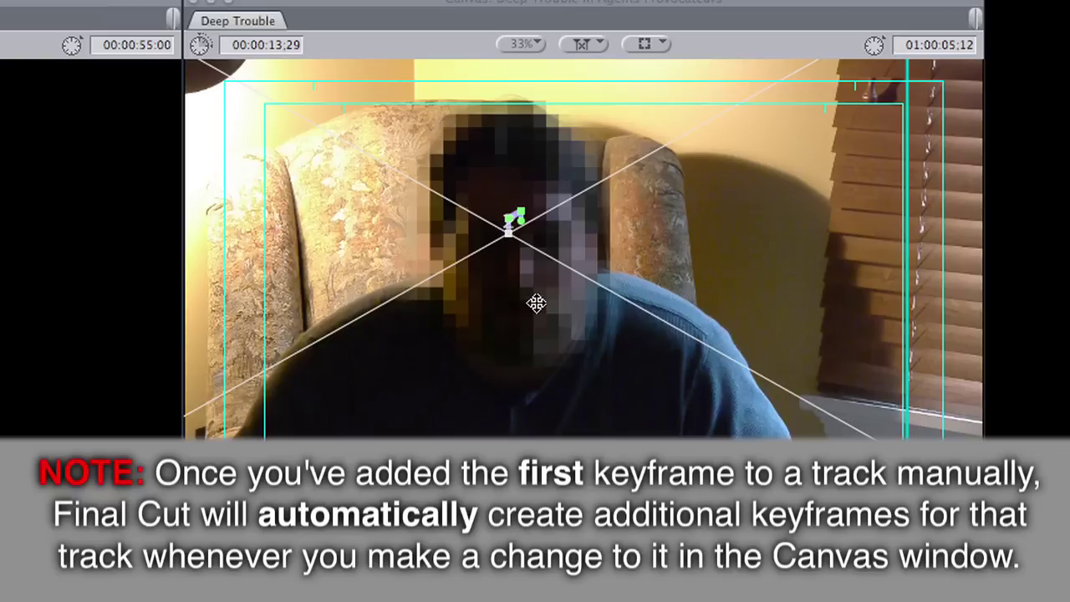
click(536, 303)
key(Down)
key(Down)
click(547, 301)
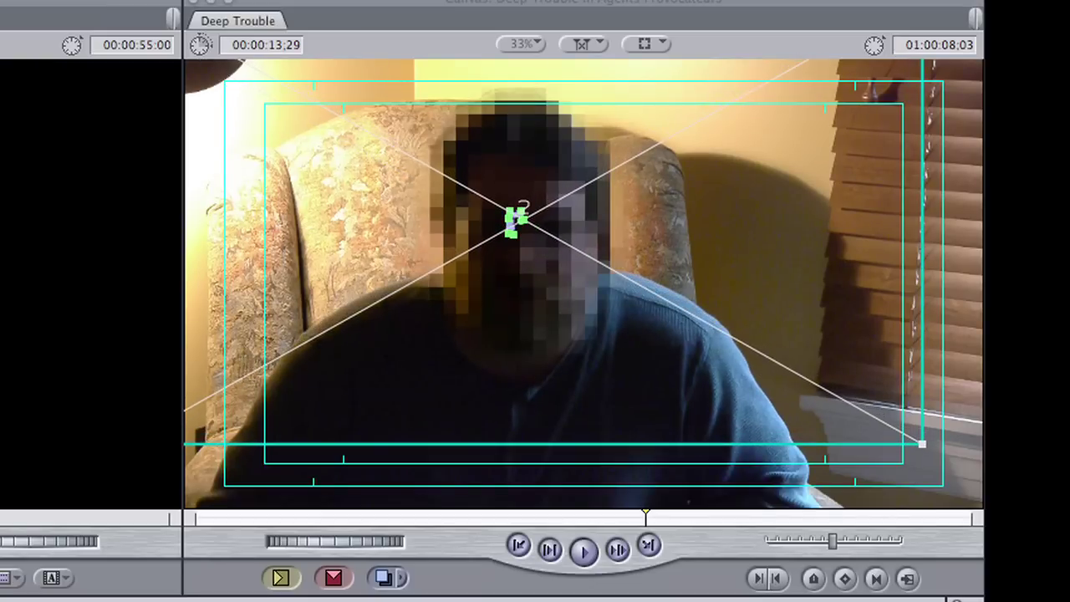
Keep repositioning the Oval matte over the face through to the clip's end at 01:00:13:29.
key(Down)
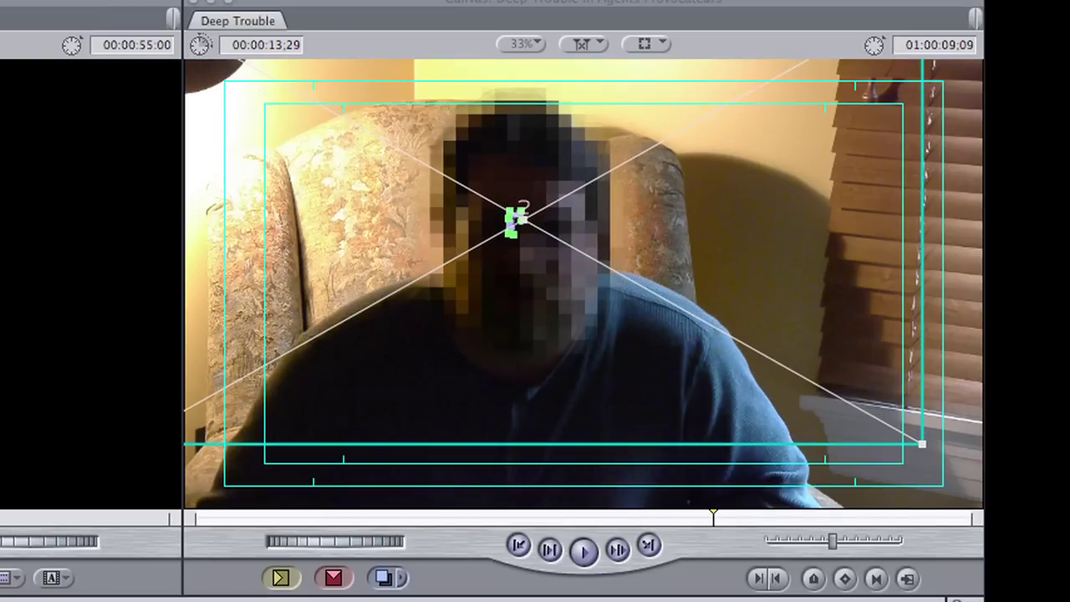
click(535, 296)
key(shift+Right)
click(562, 262)
key(shift+k)
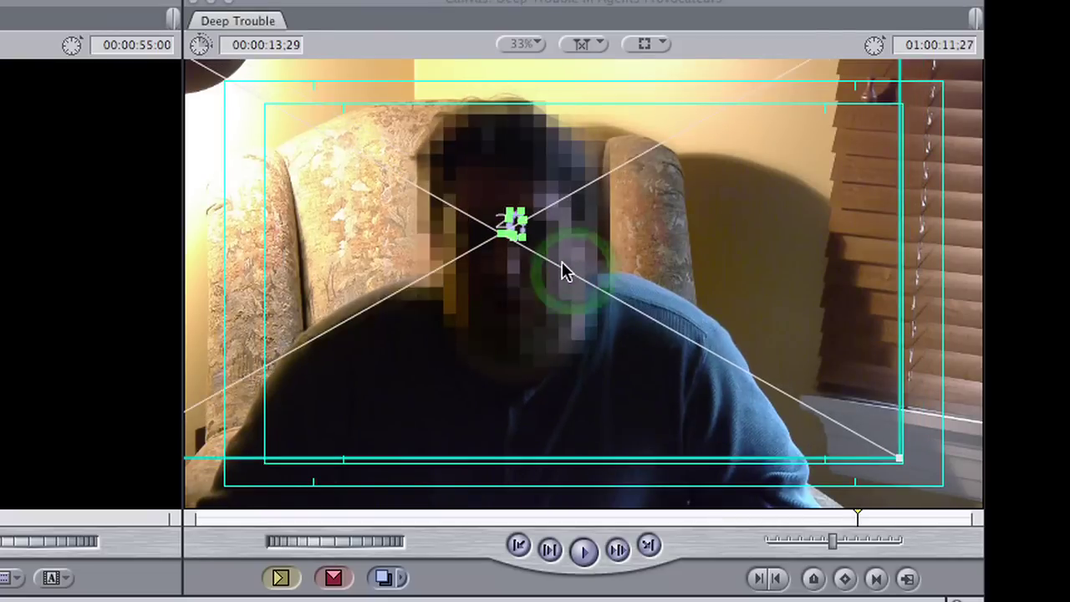
key(shift+k)
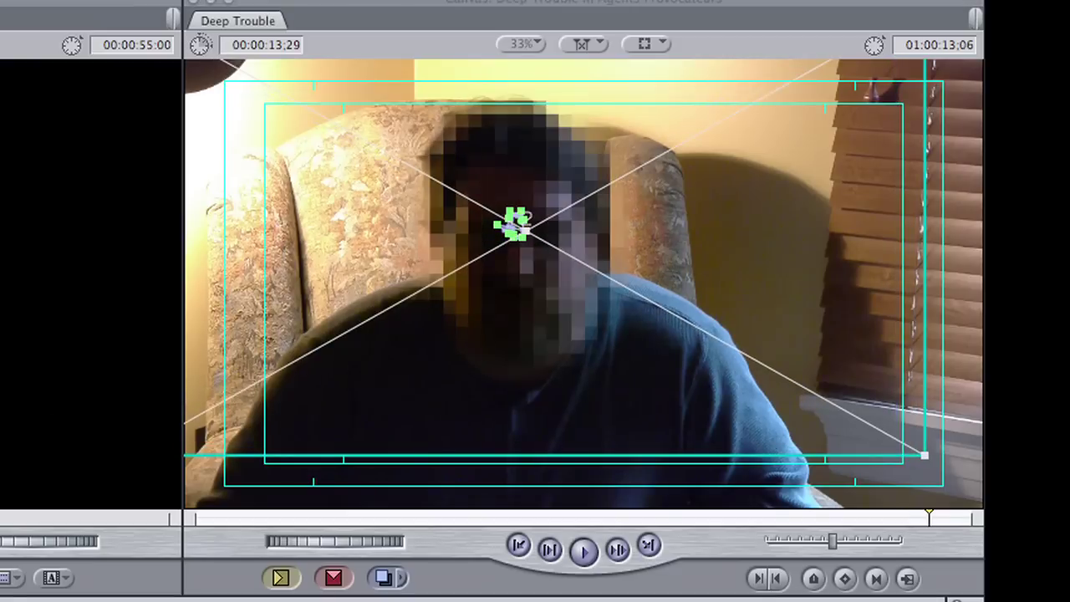
click(527, 308)
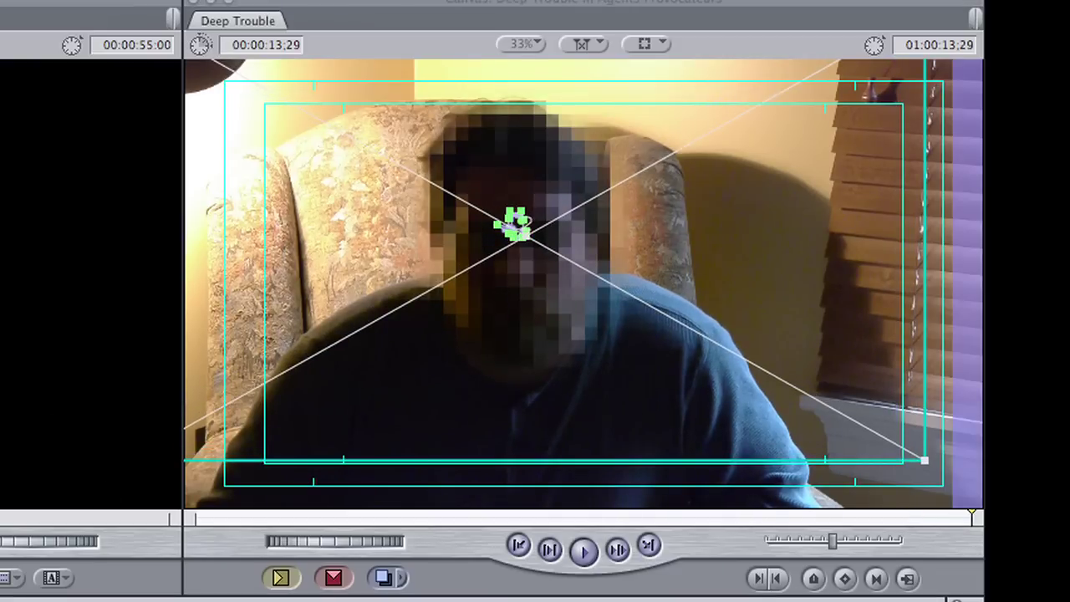